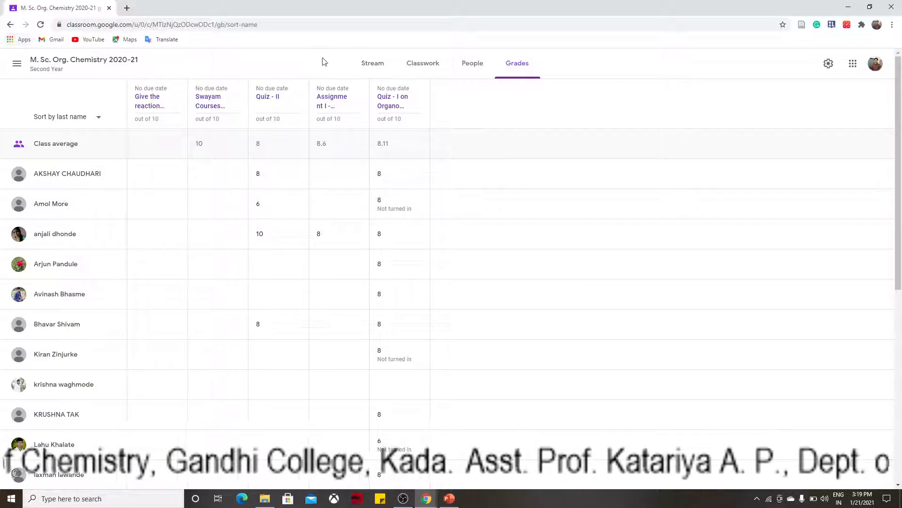
- Leave the class's grades and go to the overview of all classes
click(375, 62)
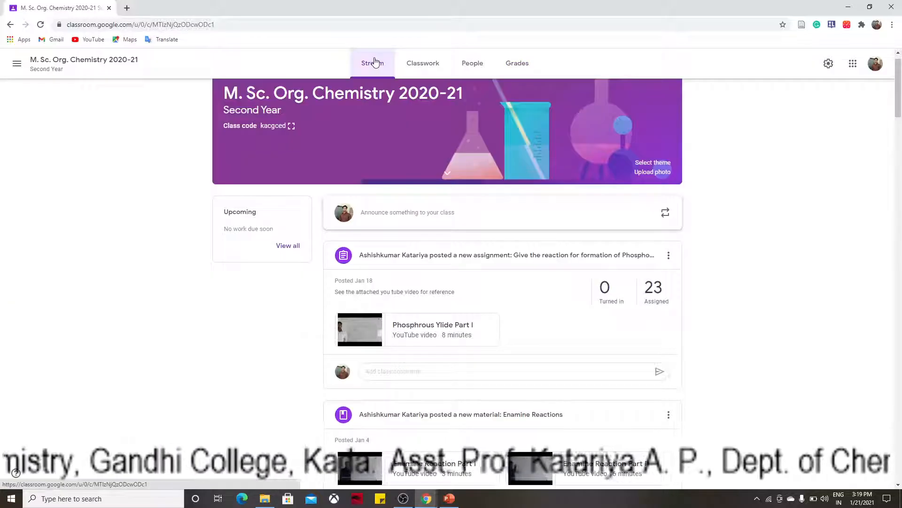
click(17, 64)
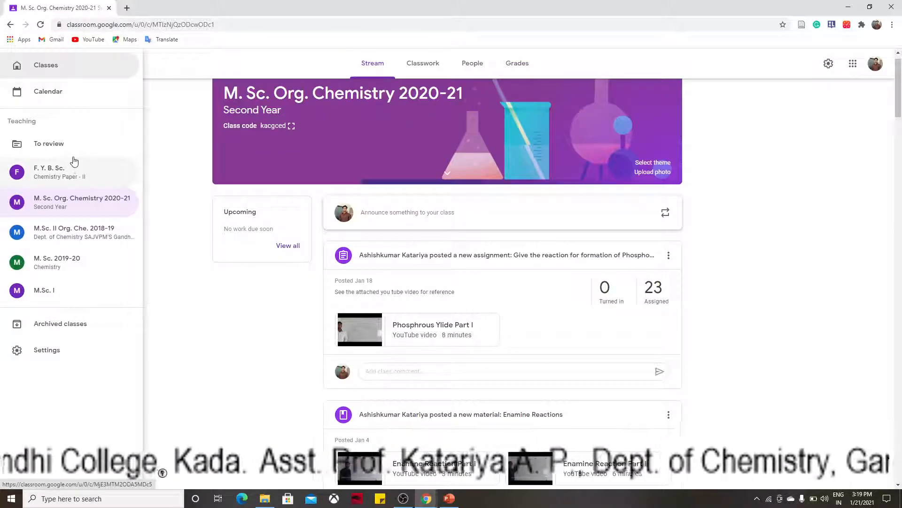
click(81, 73)
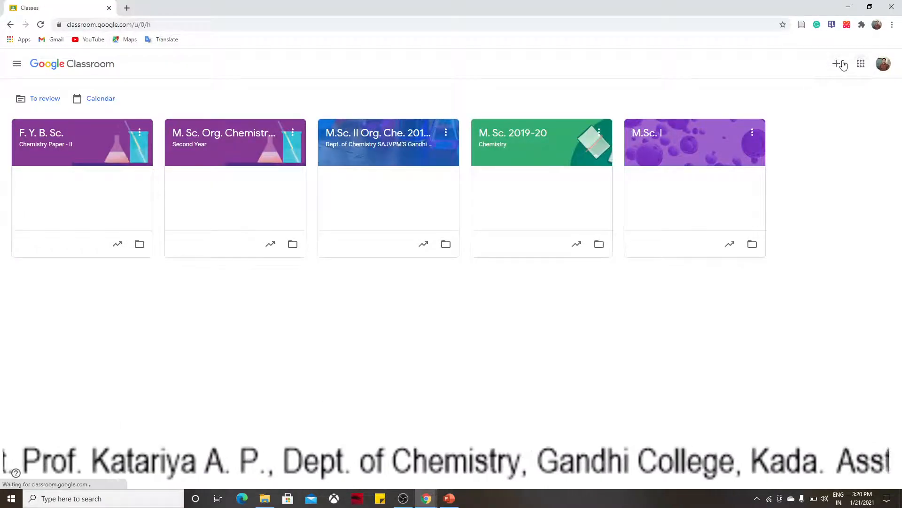
- Start creating a new class and accept the notice about not using Classroom at a school with students
click(837, 65)
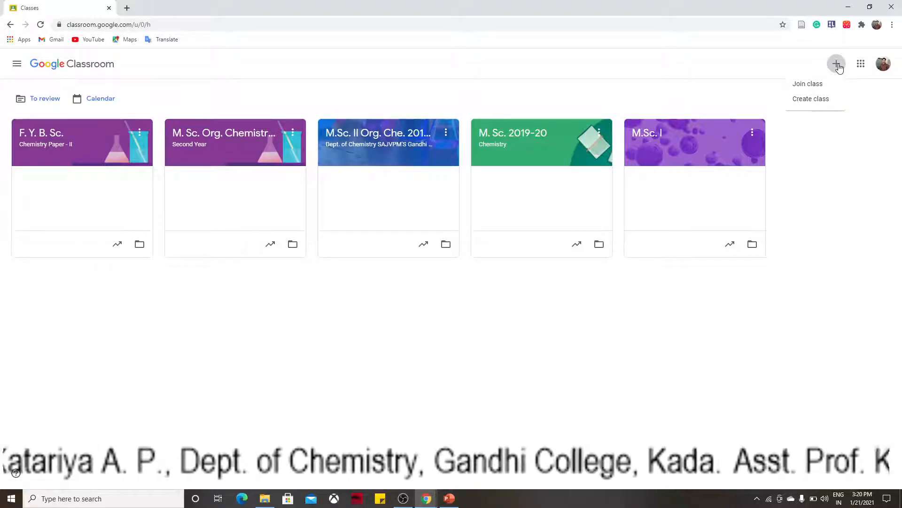
click(822, 100)
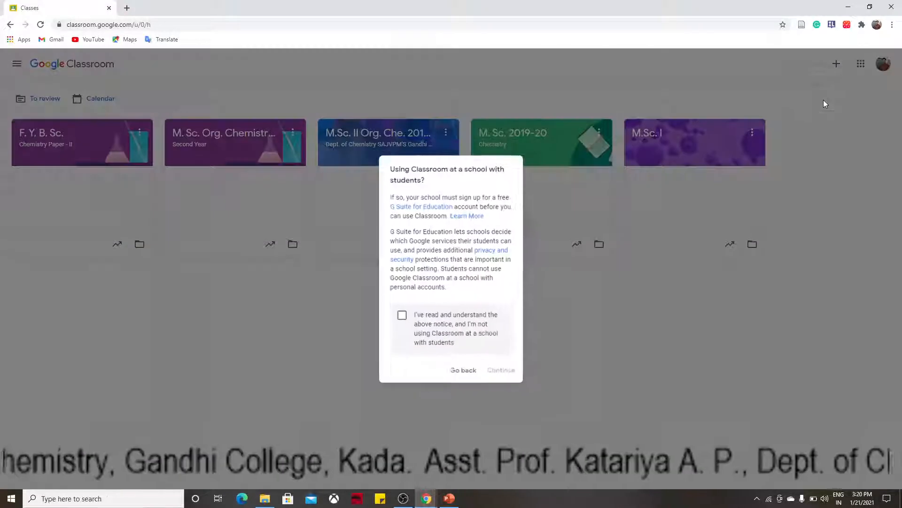
click(401, 315)
click(514, 377)
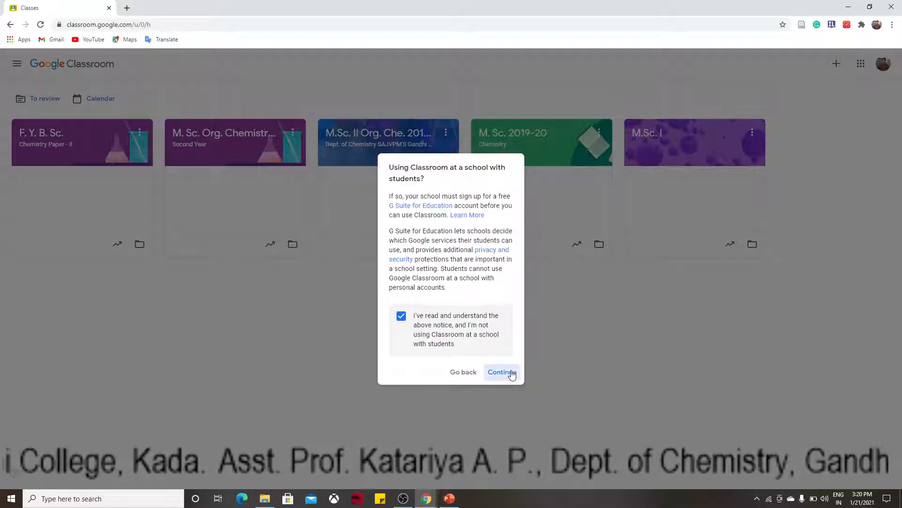
- Name the new class "M. Sc. I 2020-21"
click(357, 221)
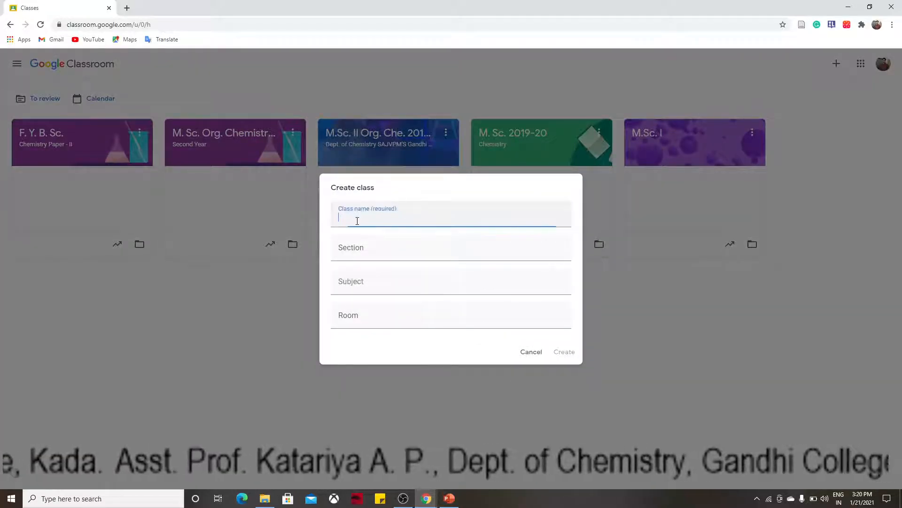
text(m. sc)
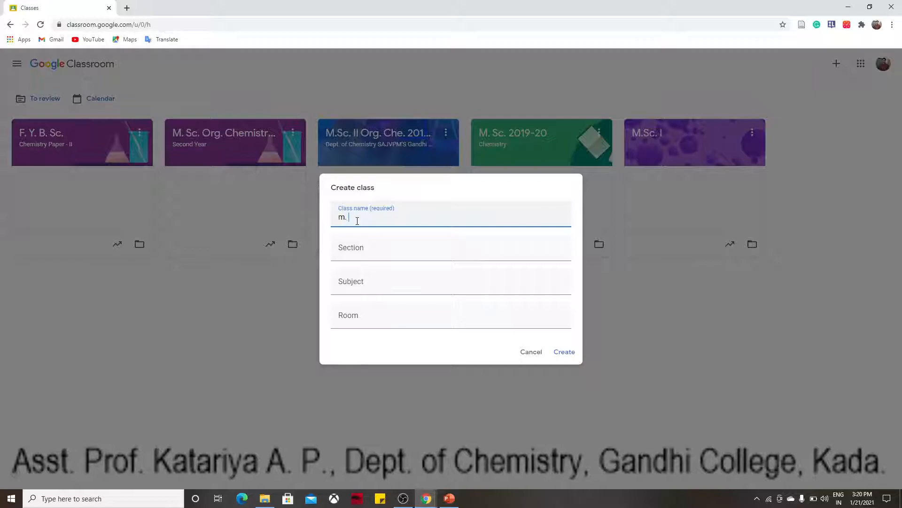
key(BackSpace)
key(BackSpace)
key(BackSpace)
key(BackSpace)
key(BackSpace)
key(BackSpace)
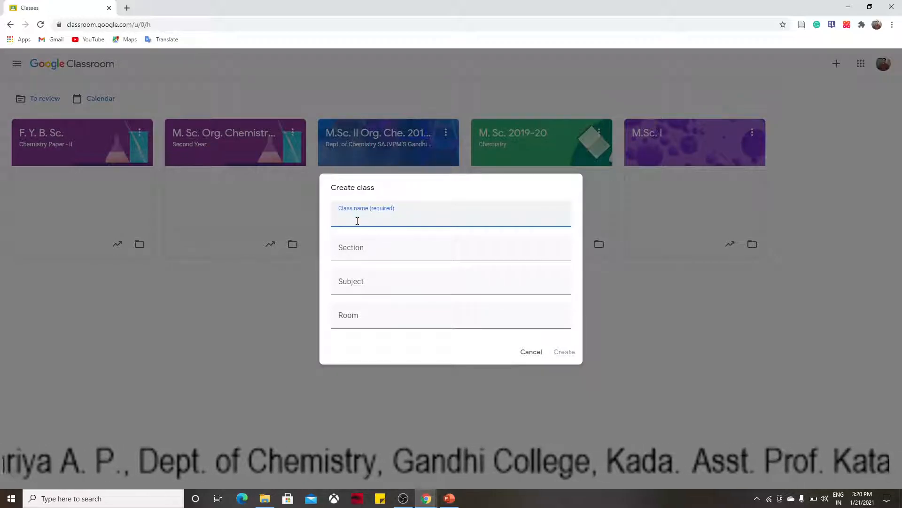
text(M. Sc.)
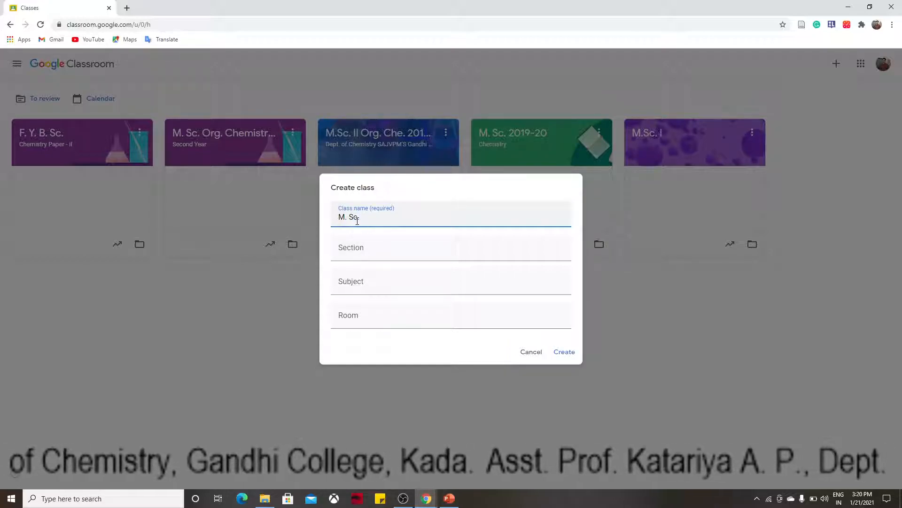
text( I 20)
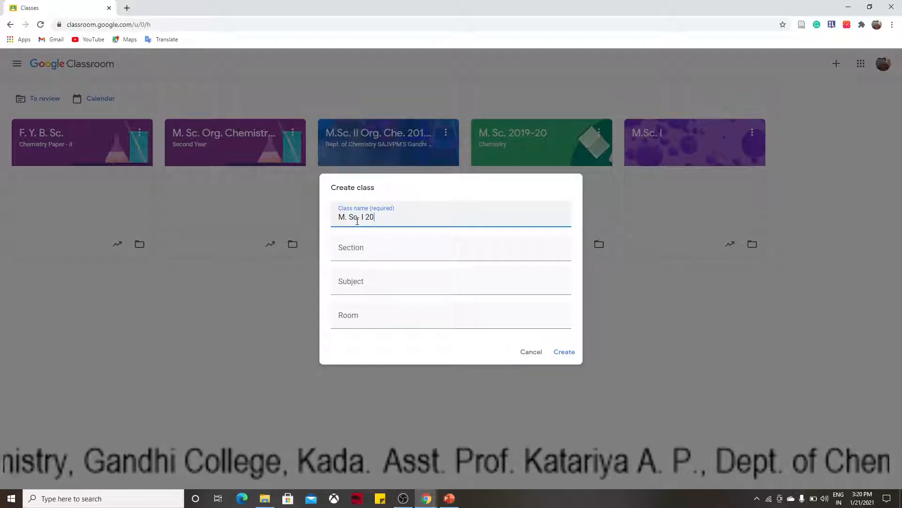
text(20)
text(-21)
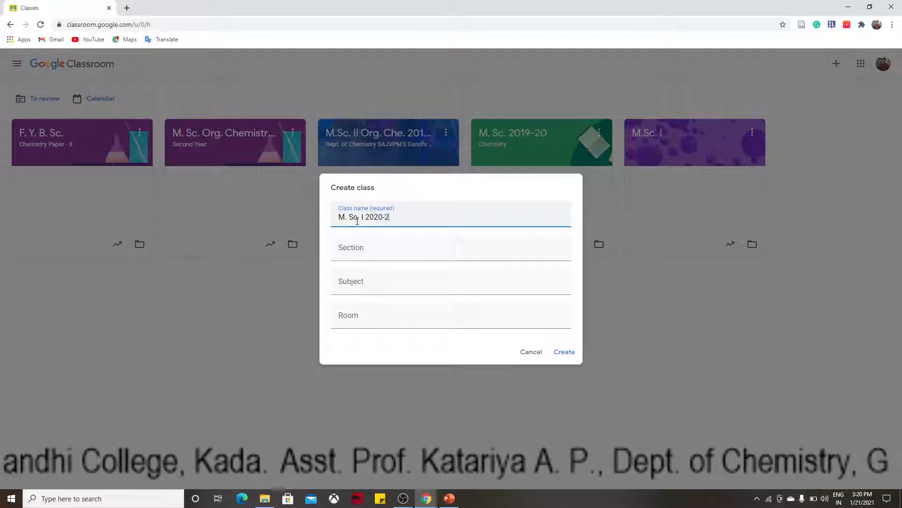
- Enter "Organic PrACTICAL cHEMISTRY" as the subject of the new class
click(350, 249)
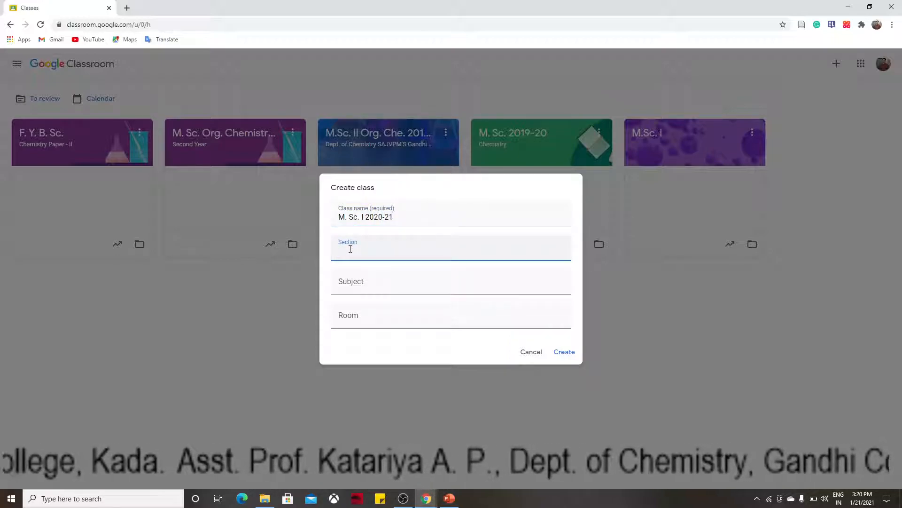
click(354, 292)
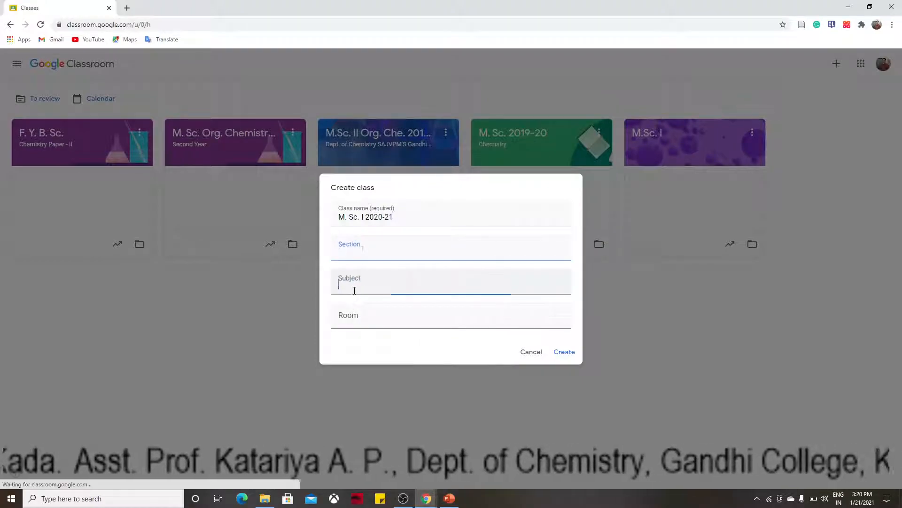
text(Orga)
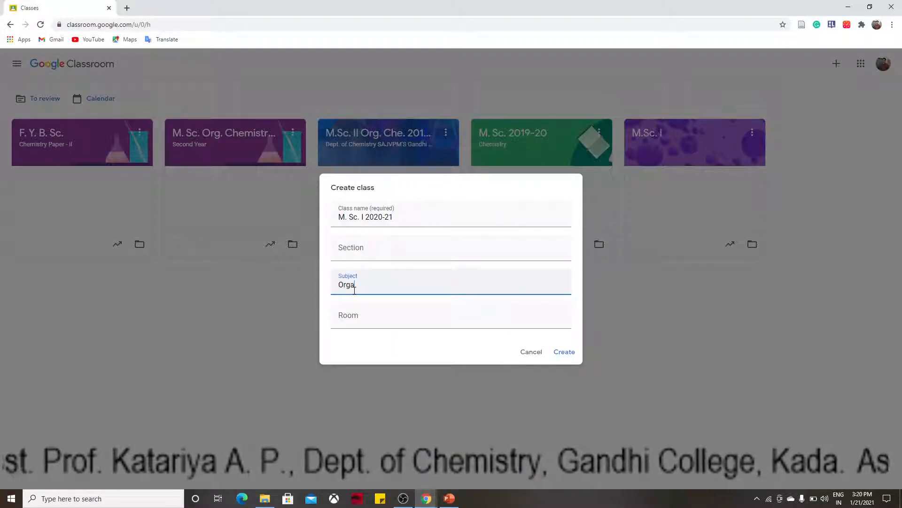
text(nic PrA)
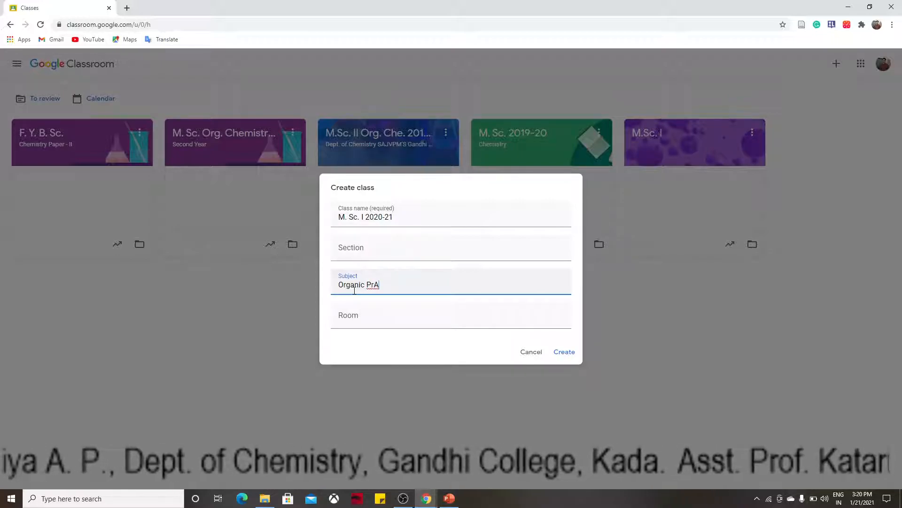
key(BackSpace)
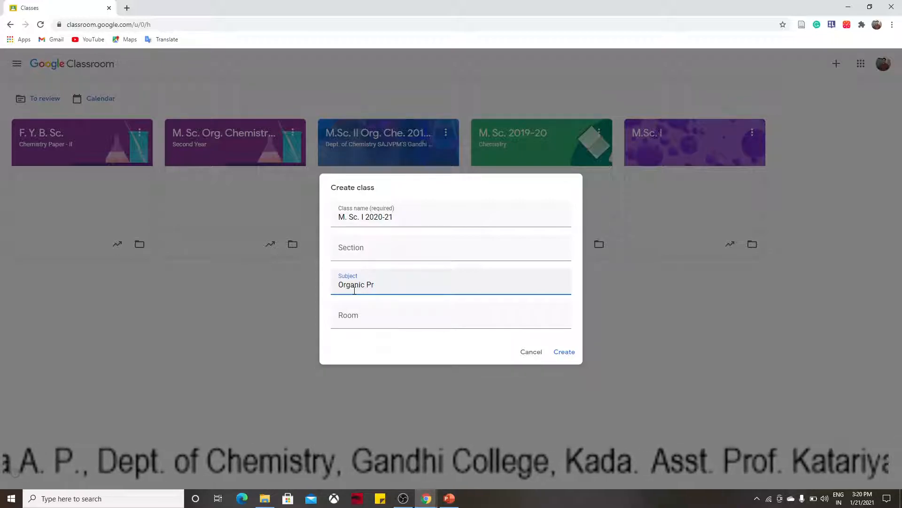
text(ACTIC)
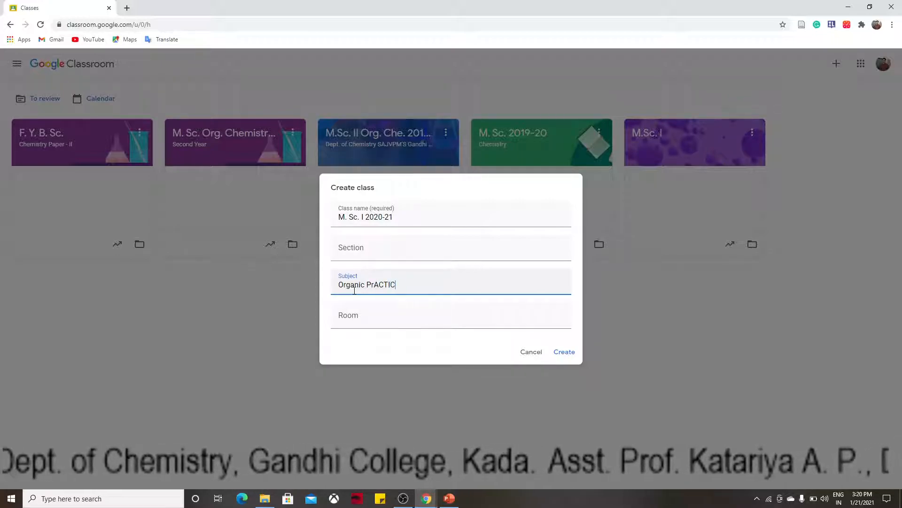
text(AL cHEM)
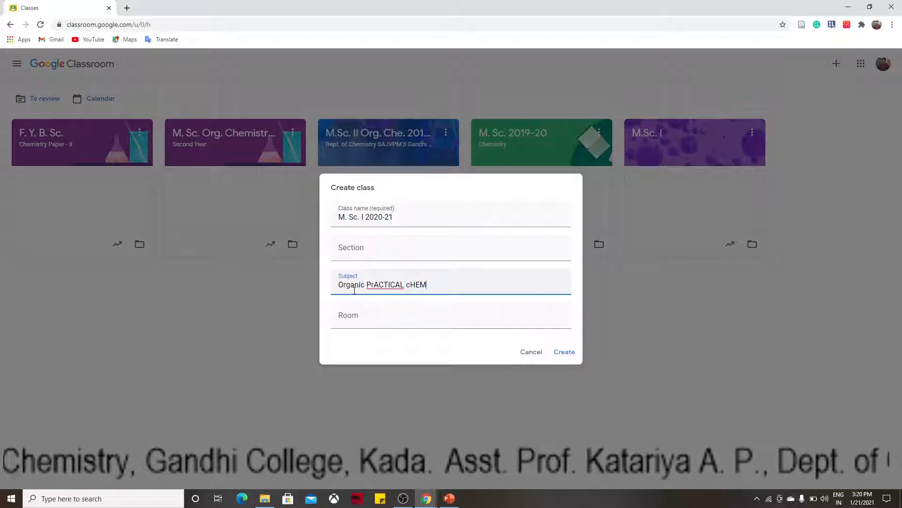
text(ISTRY)
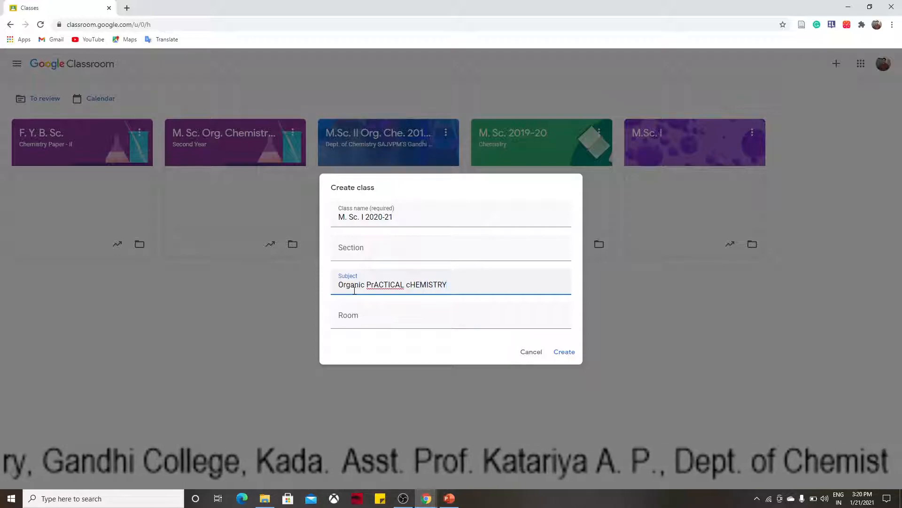
- Enter "oRGANIC cHEMISTRY" as the section and create the class
click(373, 255)
text(oRGAN)
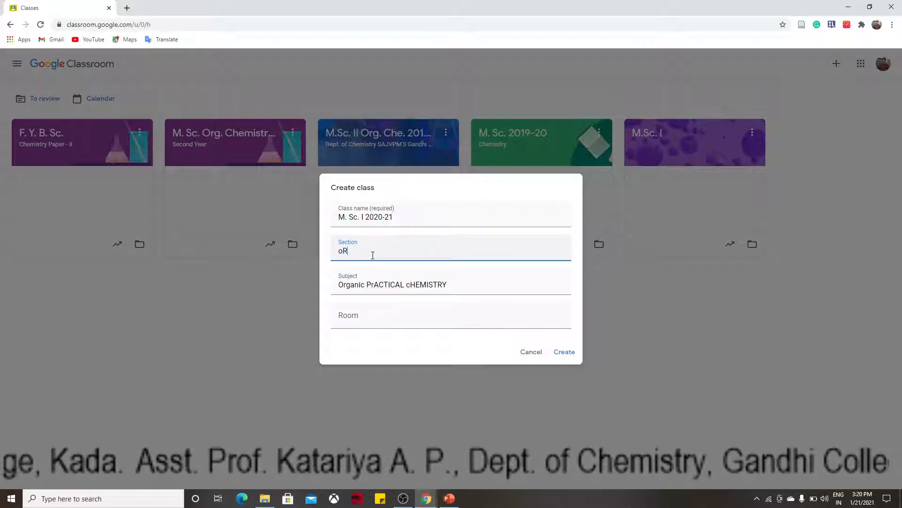
key(BackSpace)
text(NIC)
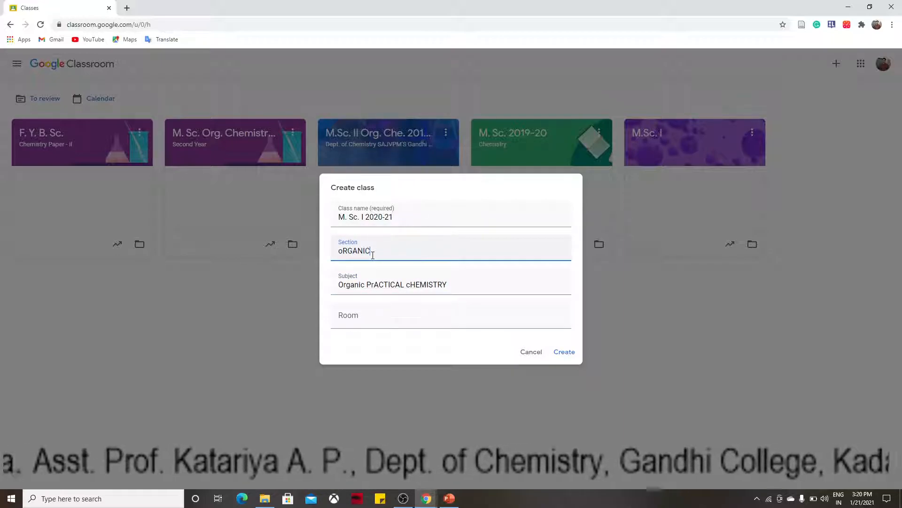
text( cHEMISTRY)
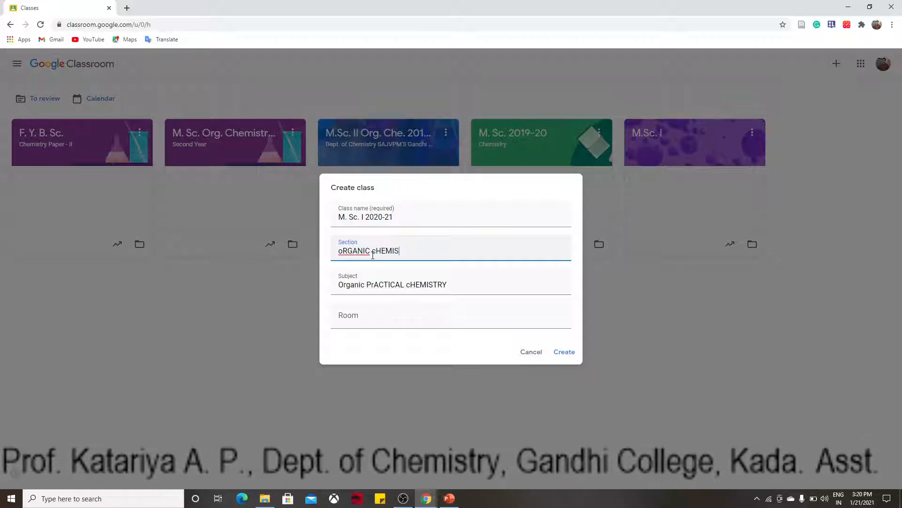
click(570, 354)
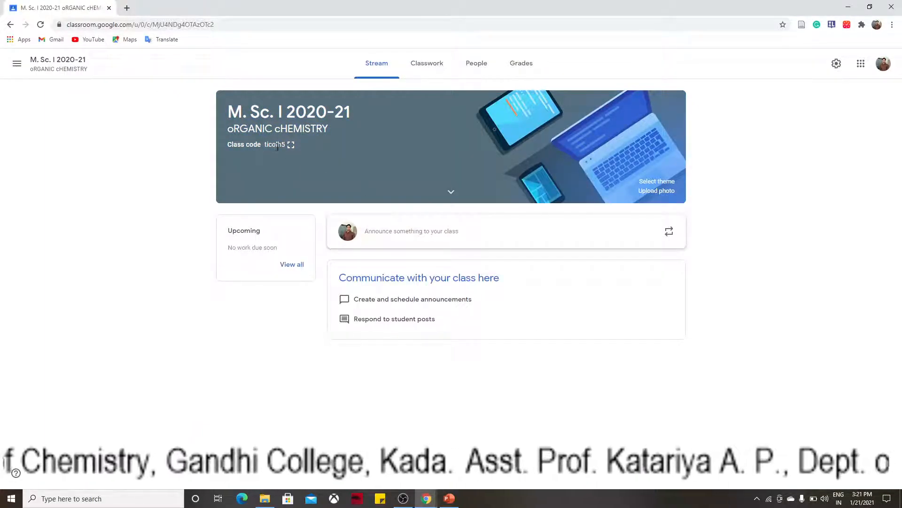
- View the new class's join code in its enlarged display and close it again
click(291, 145)
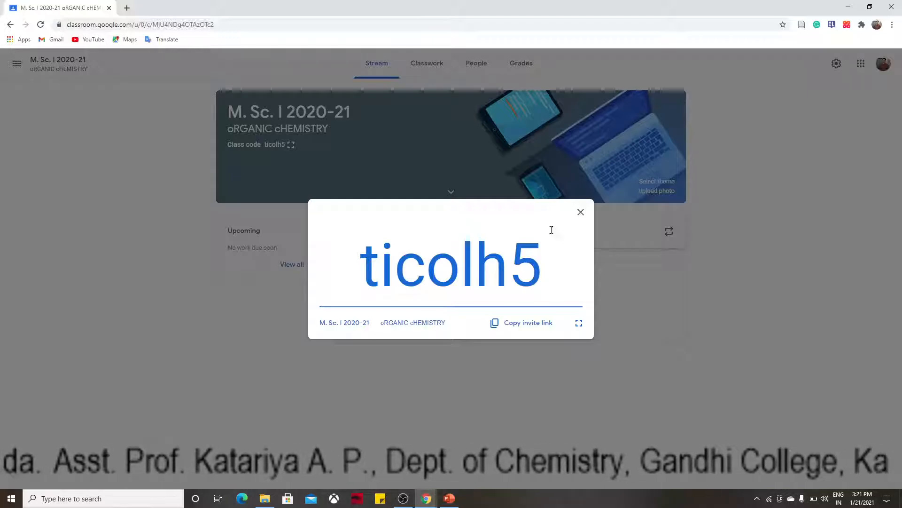
click(581, 212)
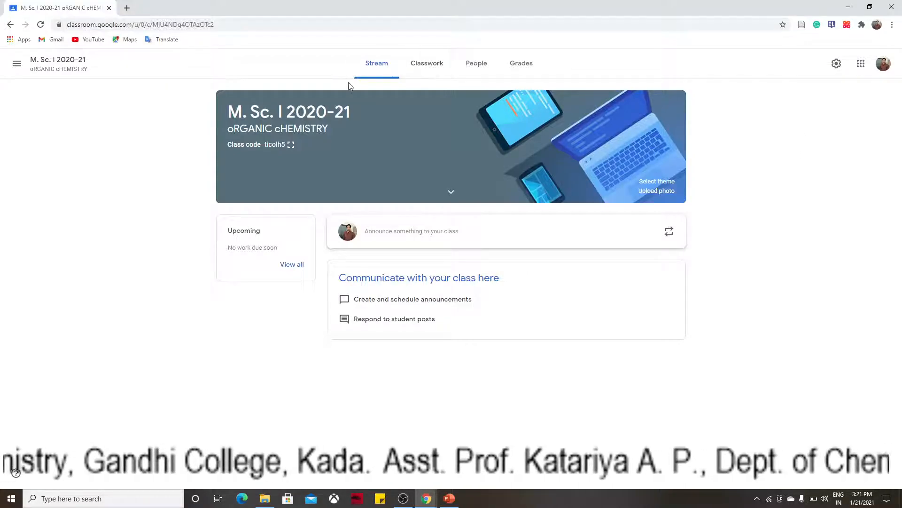
click(287, 145)
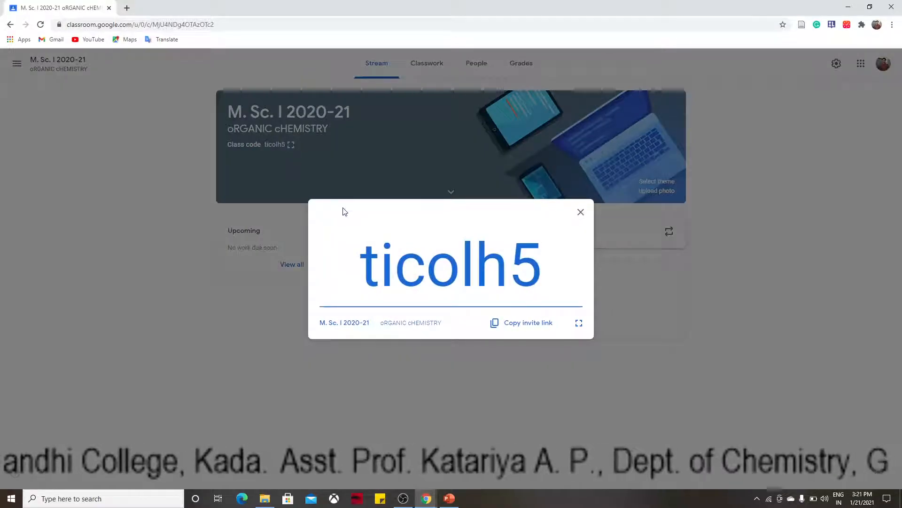
click(581, 213)
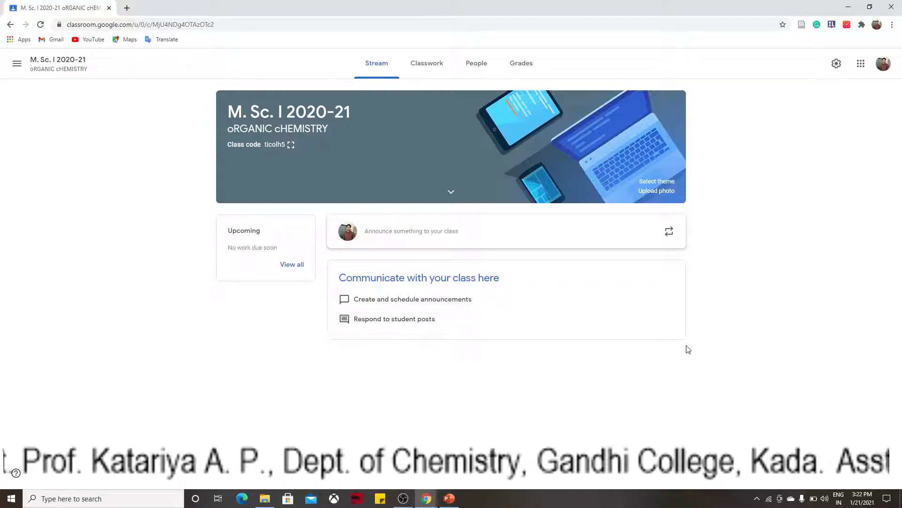
- Add the topic "Binary Mixture Sepration" to the new class's classwork
click(449, 69)
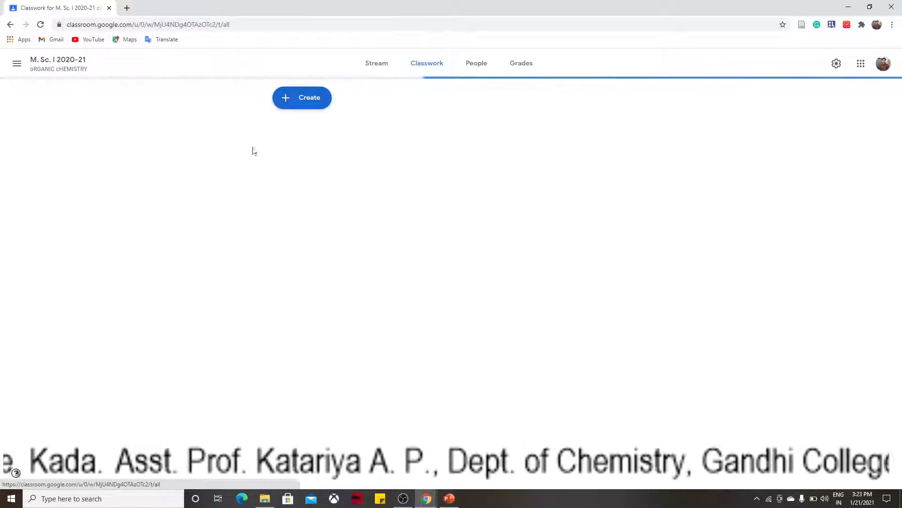
click(304, 105)
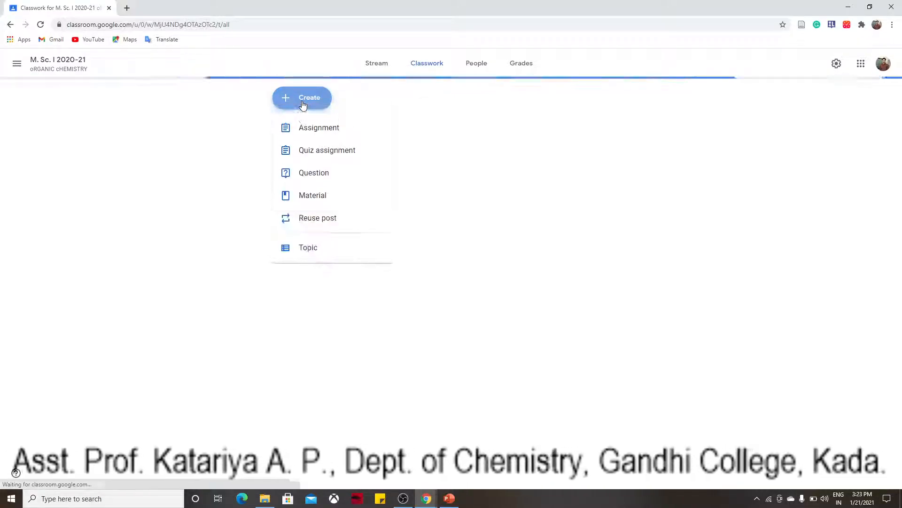
click(312, 251)
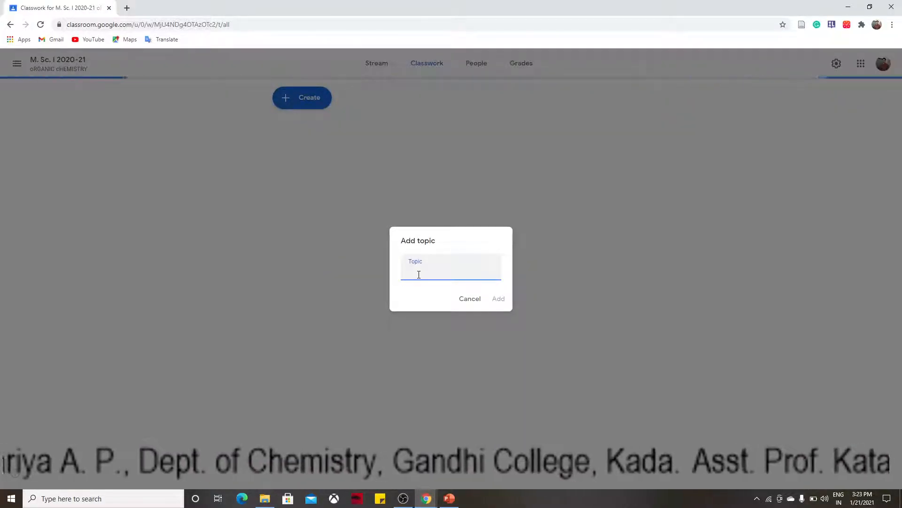
text(bINA)
key(BackSpace)
key(BackSpace)
key(BackSpace)
key(BackSpace)
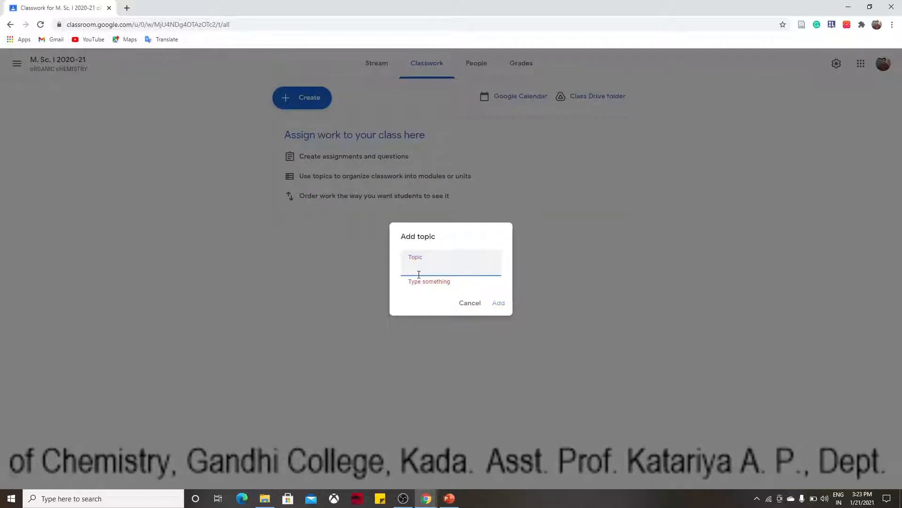
text(Binary Mixture Sepration)
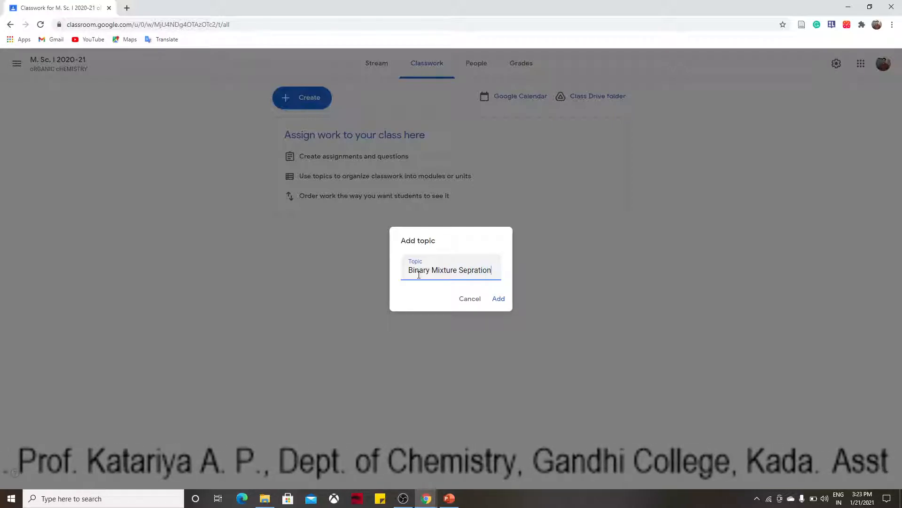
click(500, 301)
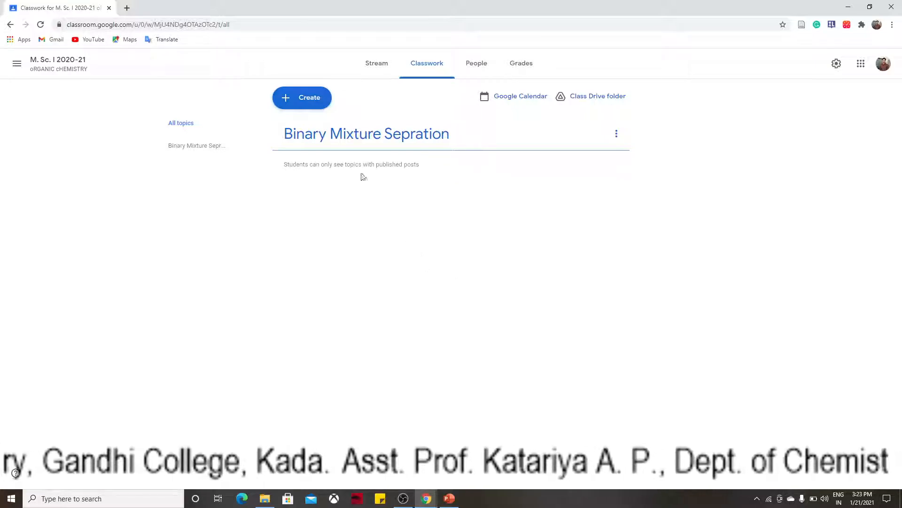
- Start a new classwork material, open its YouTube attachment picker, and close both without posting anything
click(311, 98)
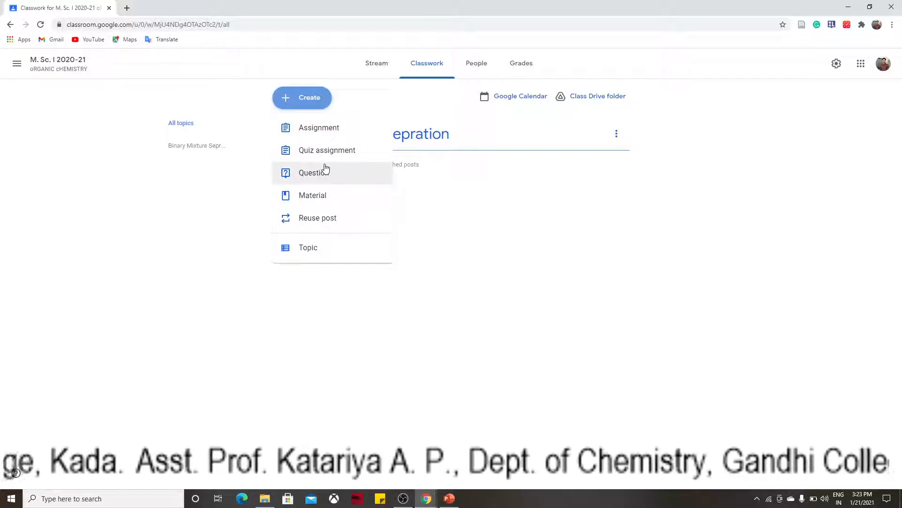
click(322, 190)
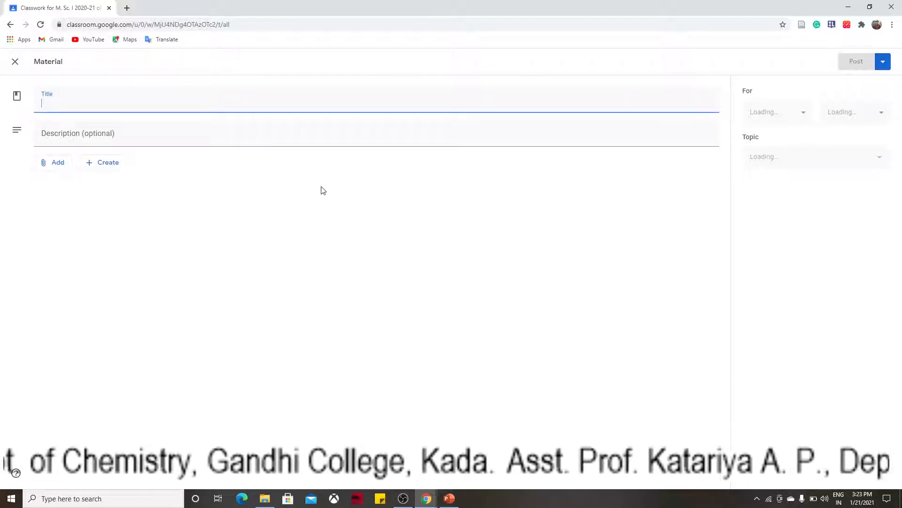
click(55, 165)
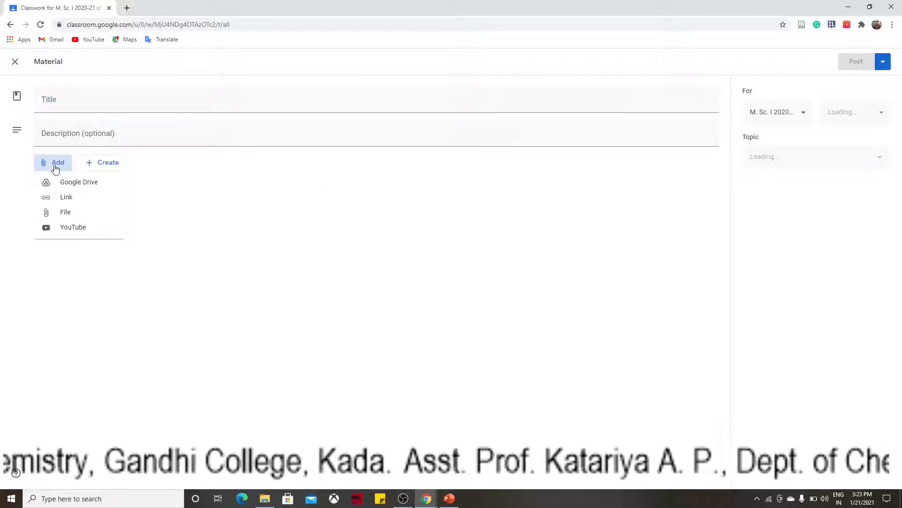
click(61, 235)
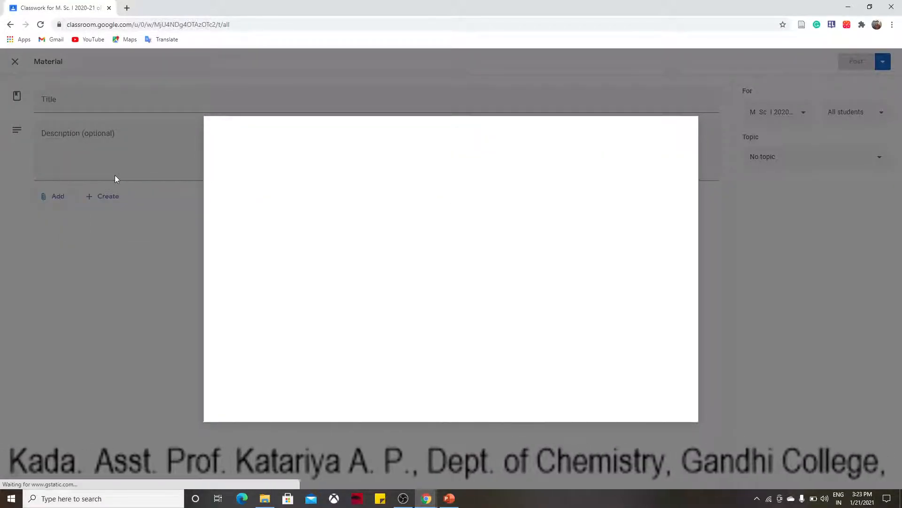
key(Escape)
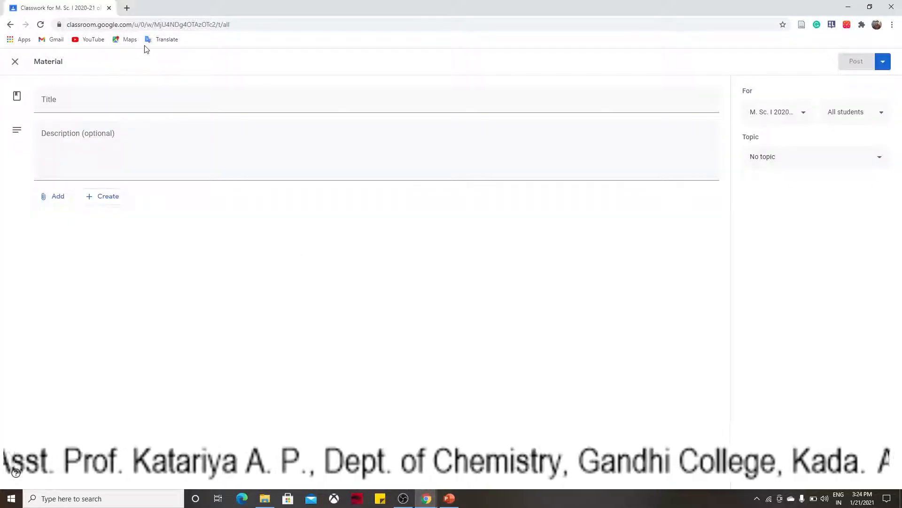
click(16, 62)
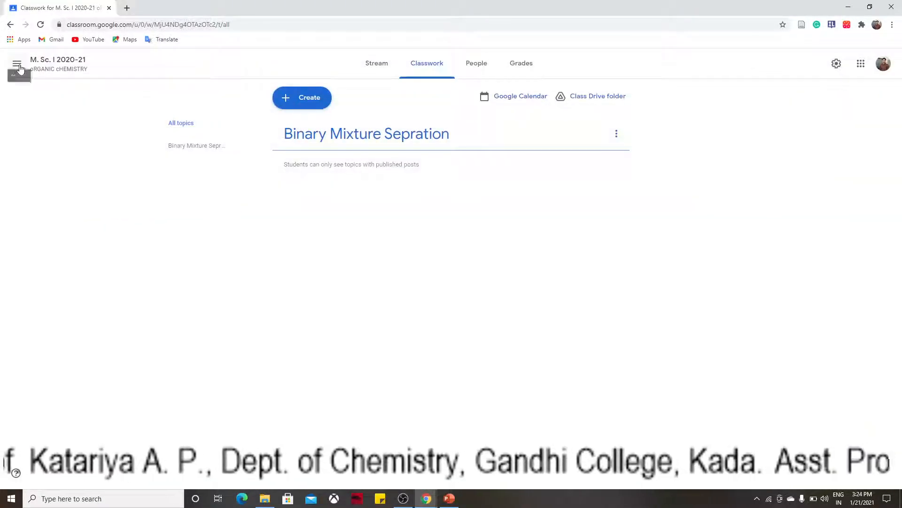
- Look through the class's People, Stream and Classwork pages and view the item types available for creating classwork
click(494, 64)
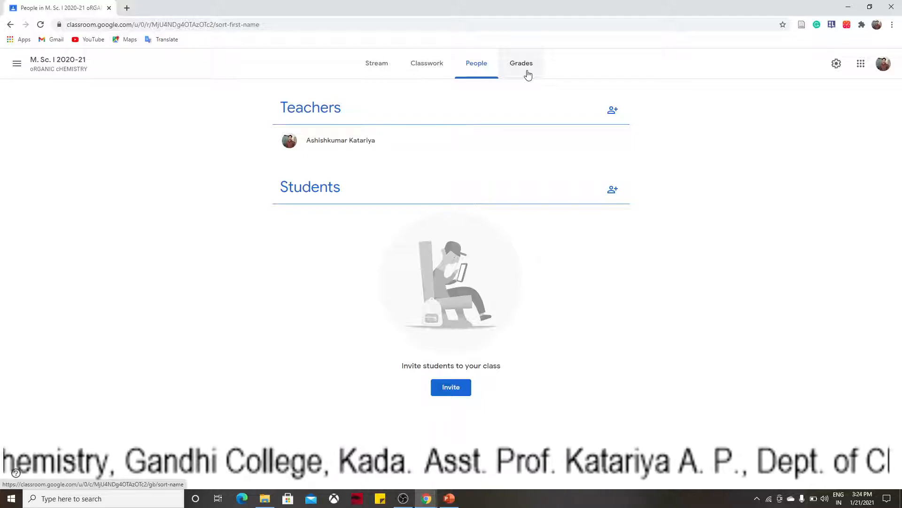
click(383, 77)
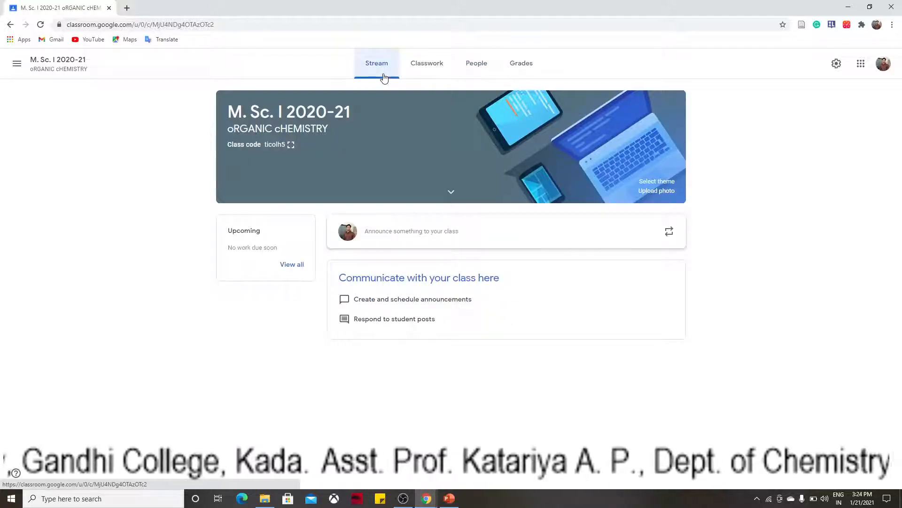
click(426, 62)
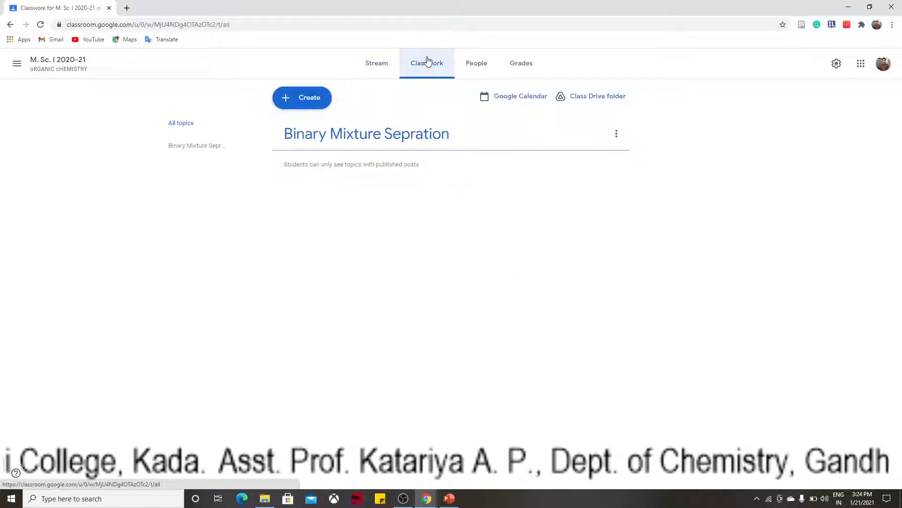
click(314, 97)
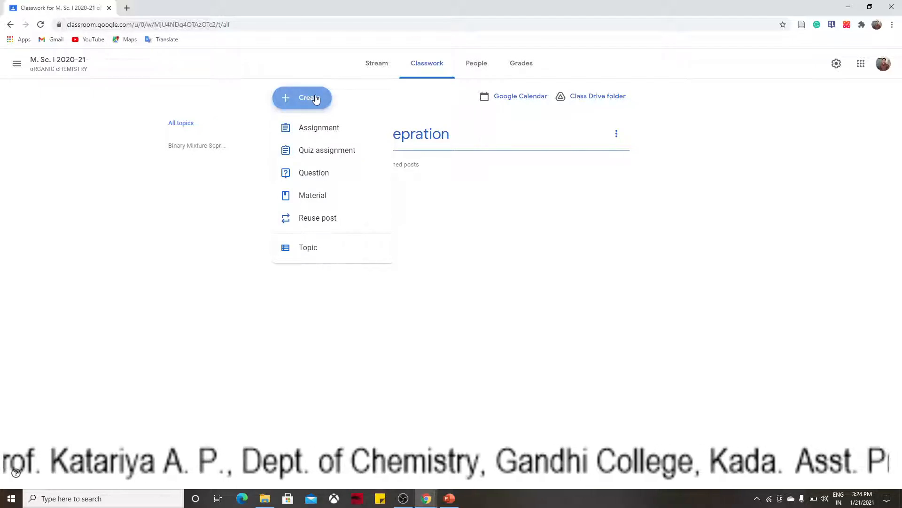
click(547, 254)
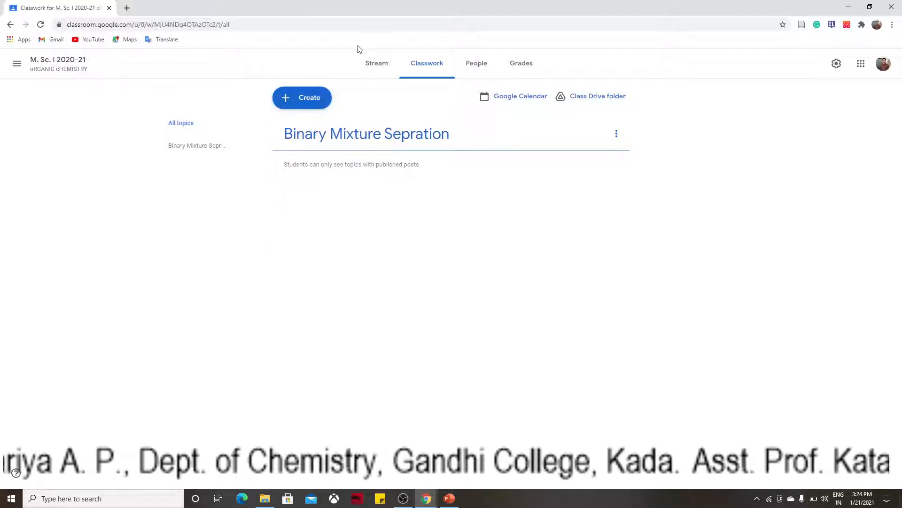
- Open the photo upload dialog for the class banner on the Stream page and close it again
click(374, 66)
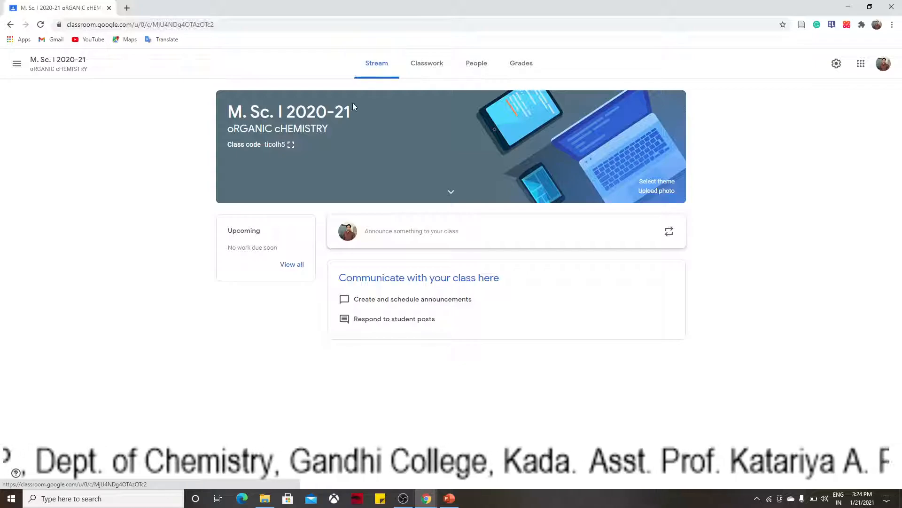
click(664, 191)
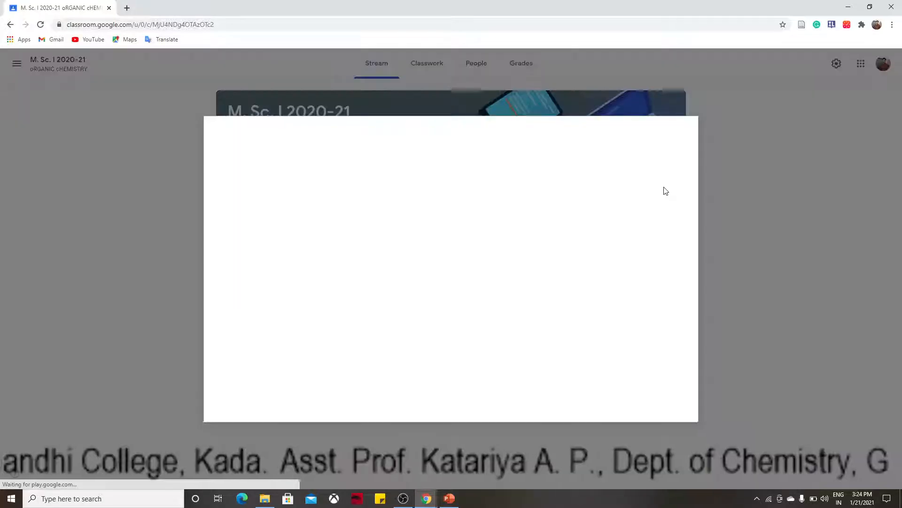
key(Escape)
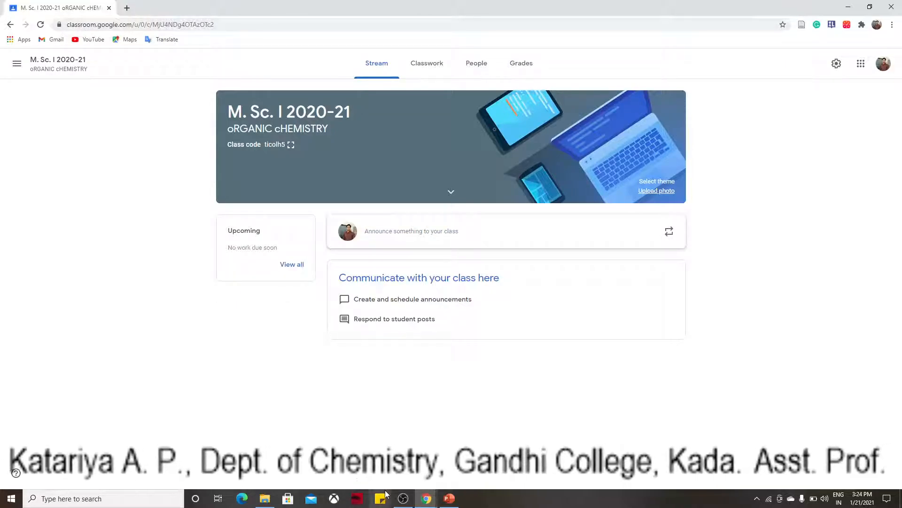
click(404, 498)
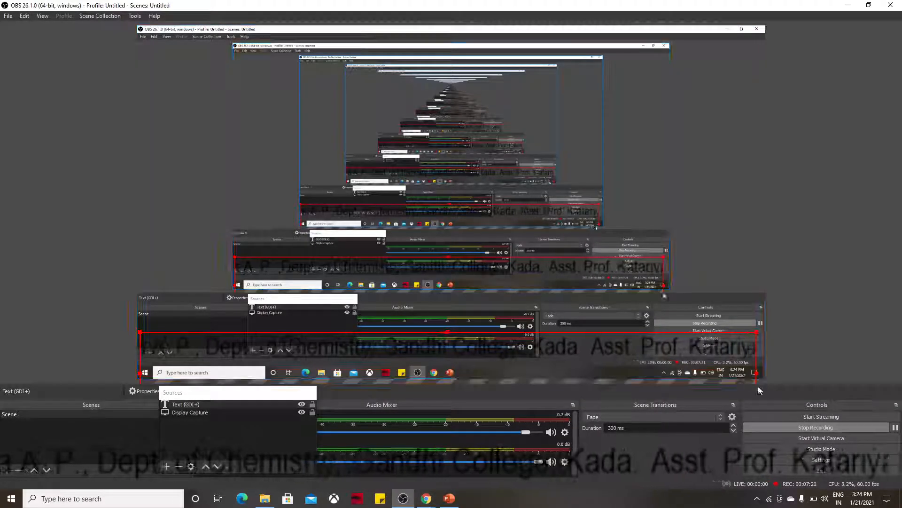